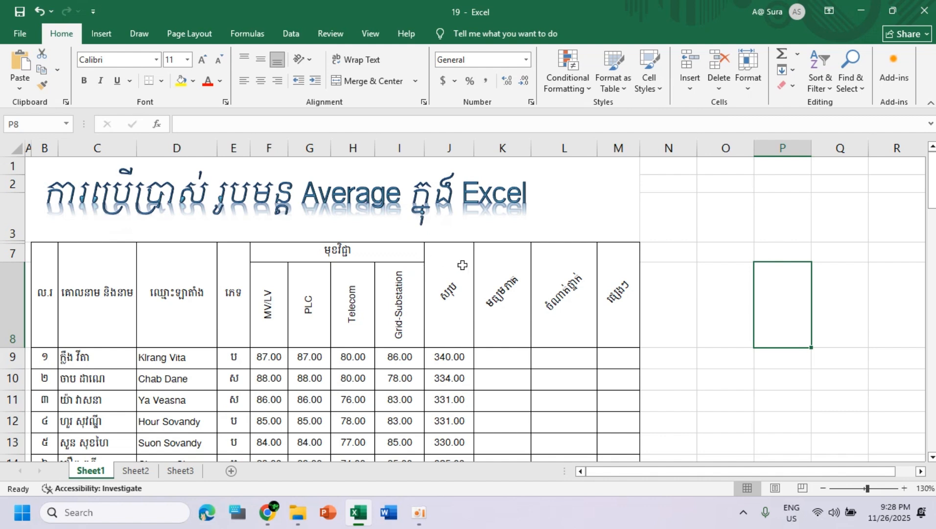
Step: Examine the score table down to its last student row, along with the four subject headings MV/LV, PLC, Telecom and Grid-Substation
{"action": "left_click", "coordinate": [561, 295]}
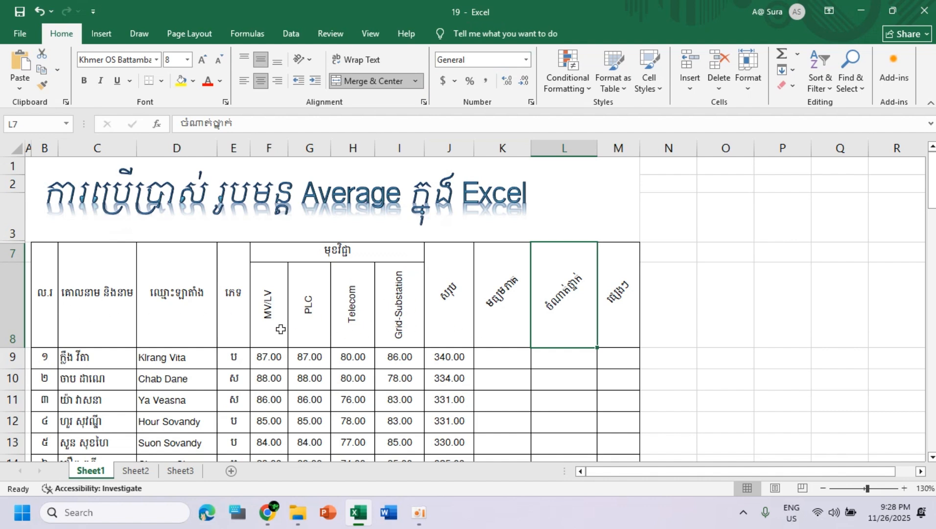
{"action": "scroll", "coordinate": [265, 303], "scroll_direction": "down", "scroll_amount": 6}
{"action": "scroll", "coordinate": [340, 303], "scroll_direction": "down", "scroll_amount": 11}
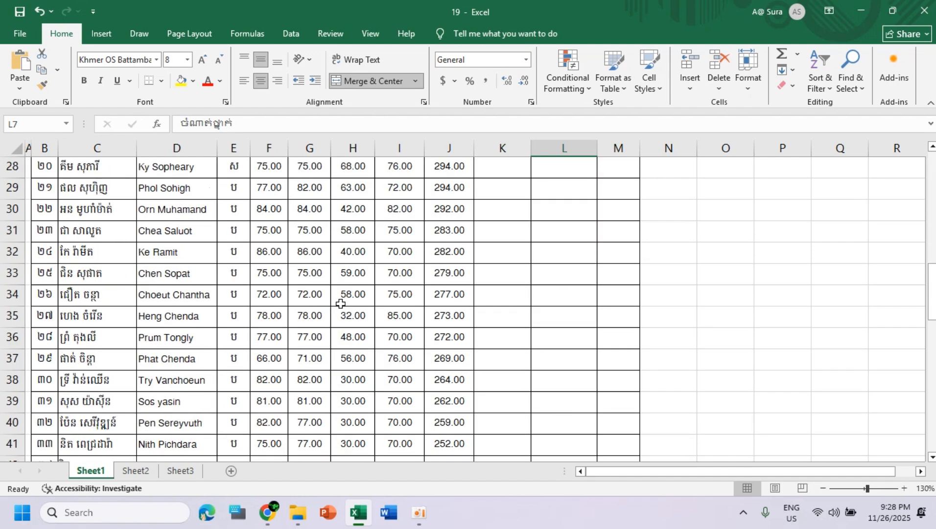
{"action": "scroll", "coordinate": [341, 301], "scroll_direction": "down", "scroll_amount": 3}
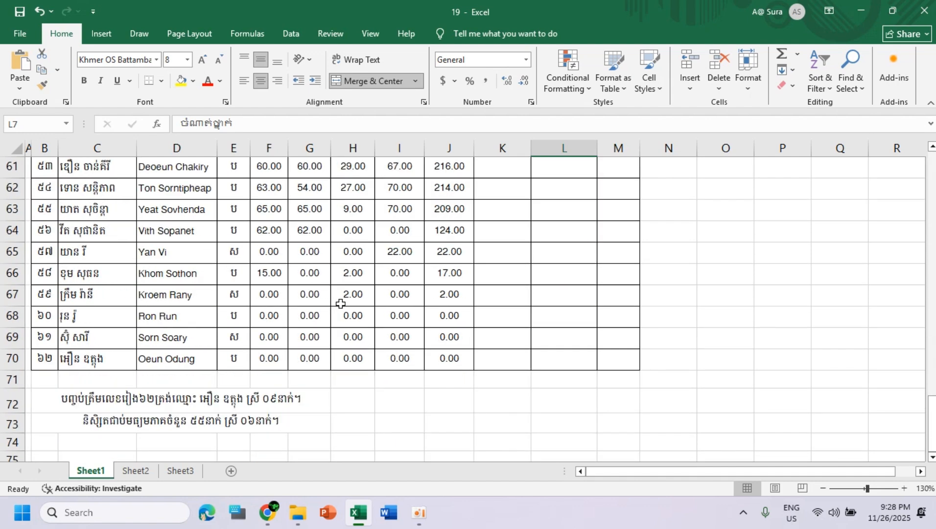
{"action": "scroll", "coordinate": [492, 324], "scroll_direction": "up", "scroll_amount": 2}
{"action": "scroll", "coordinate": [494, 336], "scroll_direction": "up", "scroll_amount": 17}
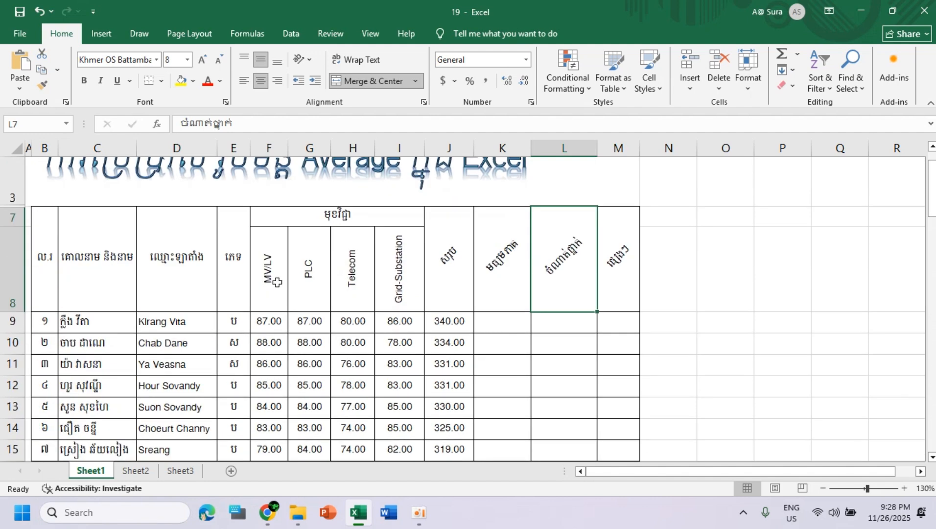
{"action": "left_click", "coordinate": [268, 275]}
{"action": "left_click", "coordinate": [315, 277]}
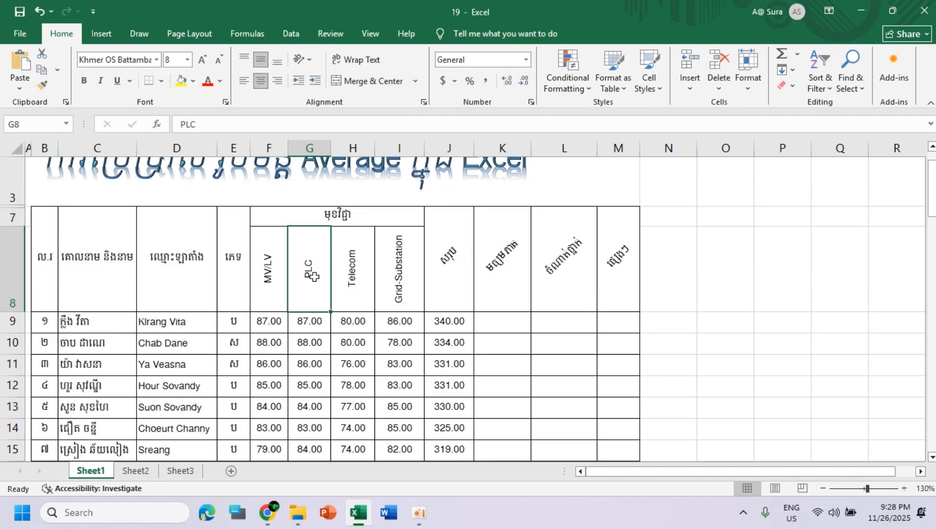
{"action": "left_click", "coordinate": [362, 276]}
{"action": "left_click", "coordinate": [395, 276]}
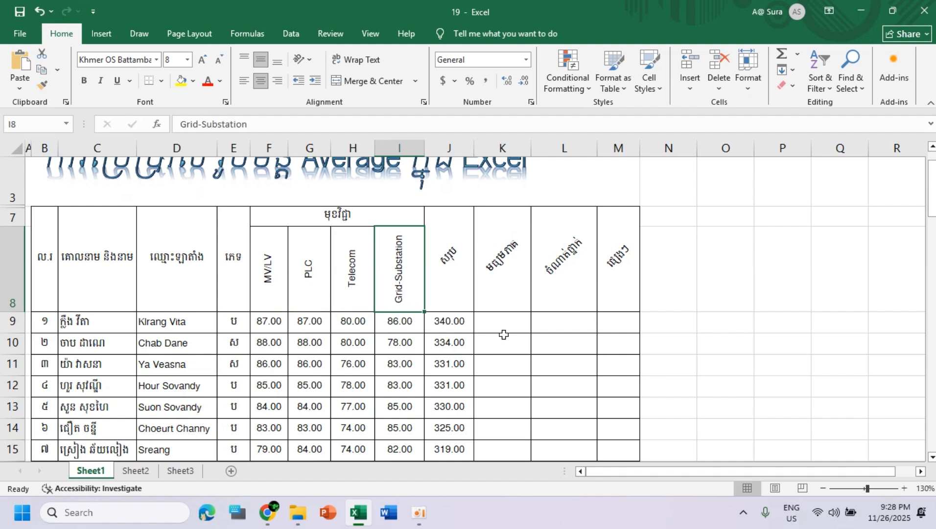
Step: Average the first student's four subject scores in K9 with separate cell arguments, =AVERAGE(F9,G9,H9,I9)
{"action": "left_click", "coordinate": [494, 320]}
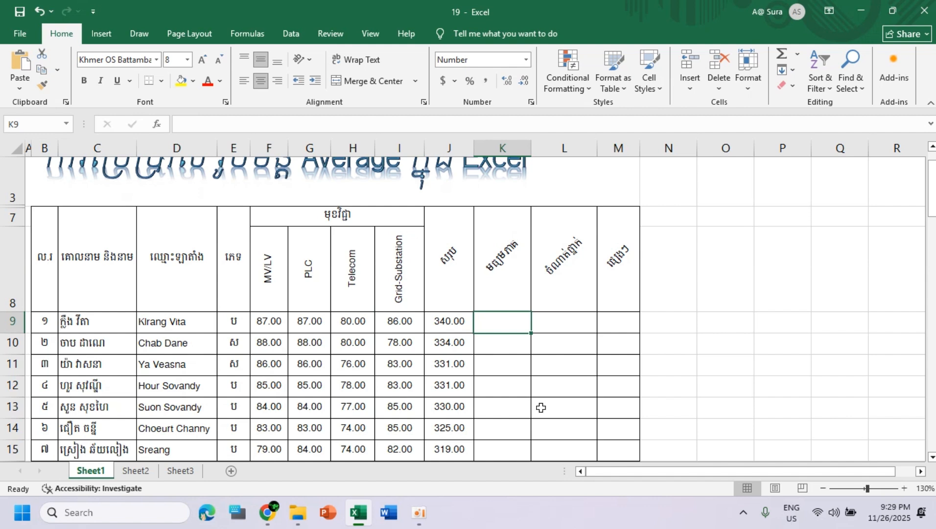
{"action": "type", "text": "="}
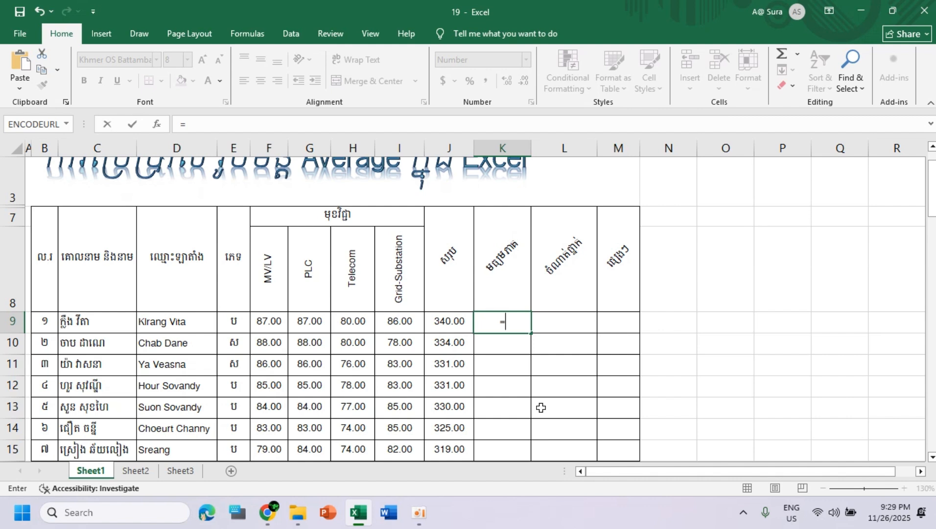
{"action": "type", "text": "A"}
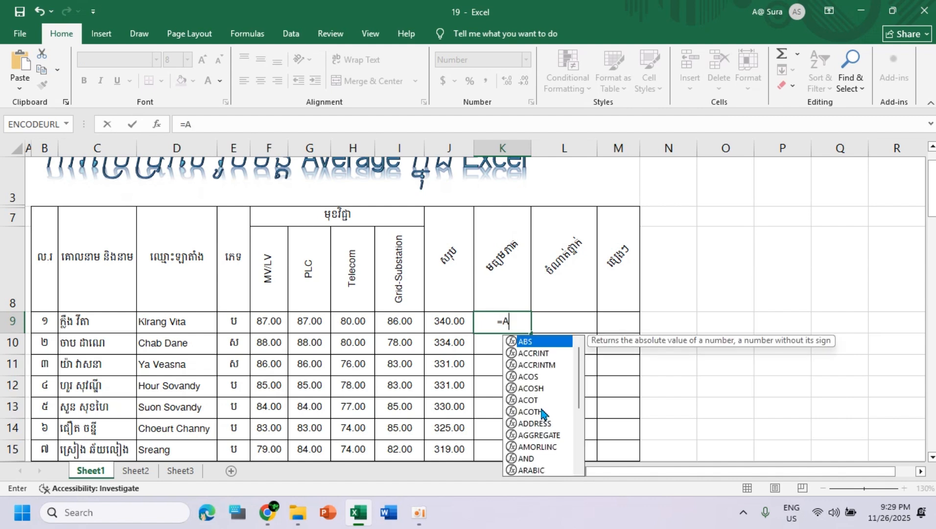
{"action": "type", "text": "ve"}
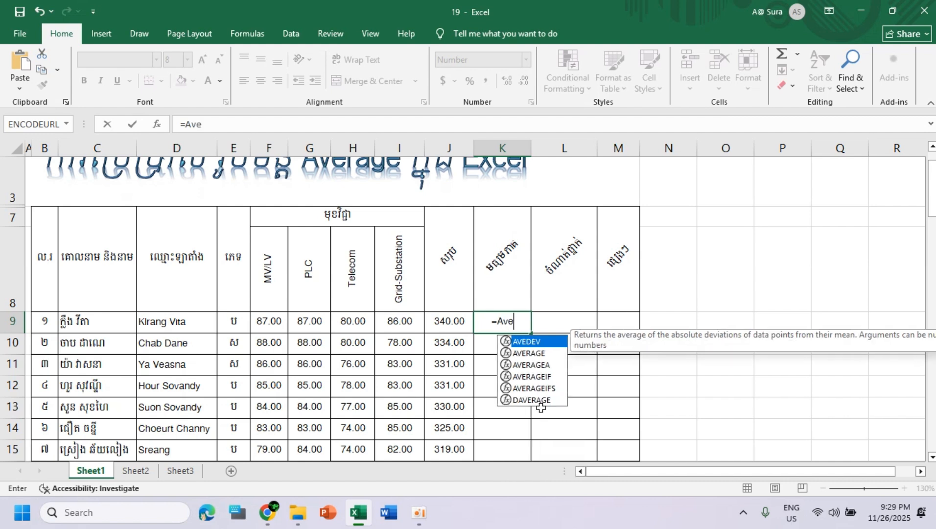
{"action": "left_click", "coordinate": [531, 354]}
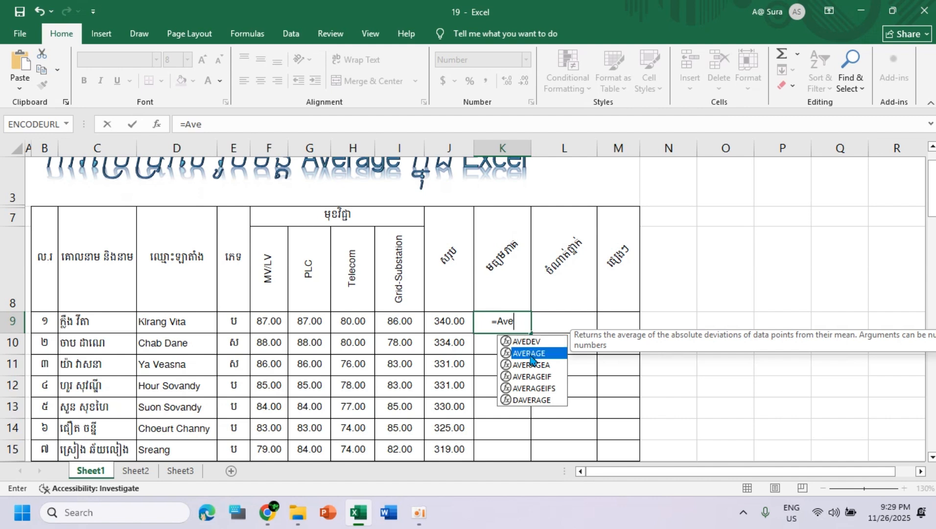
{"action": "double_click", "coordinate": [531, 353]}
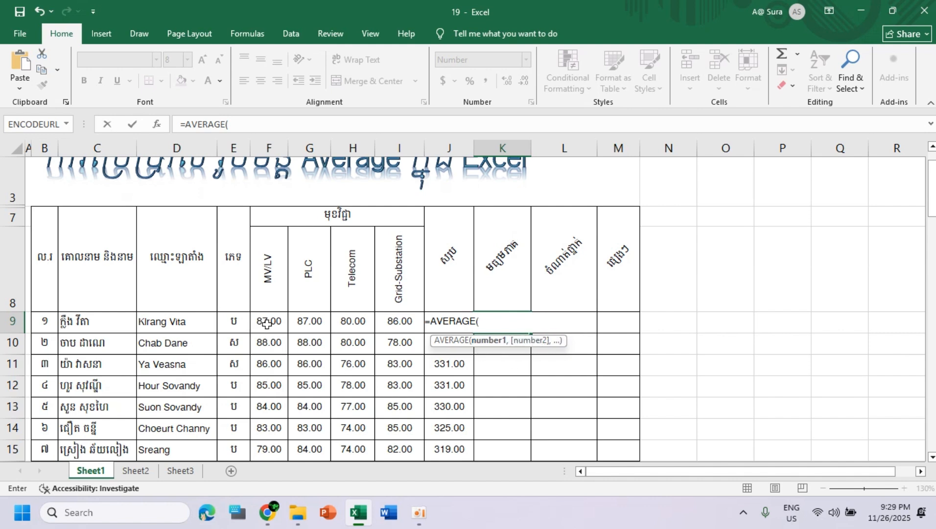
{"action": "left_click", "coordinate": [304, 324]}
{"action": "left_click", "coordinate": [265, 327]}
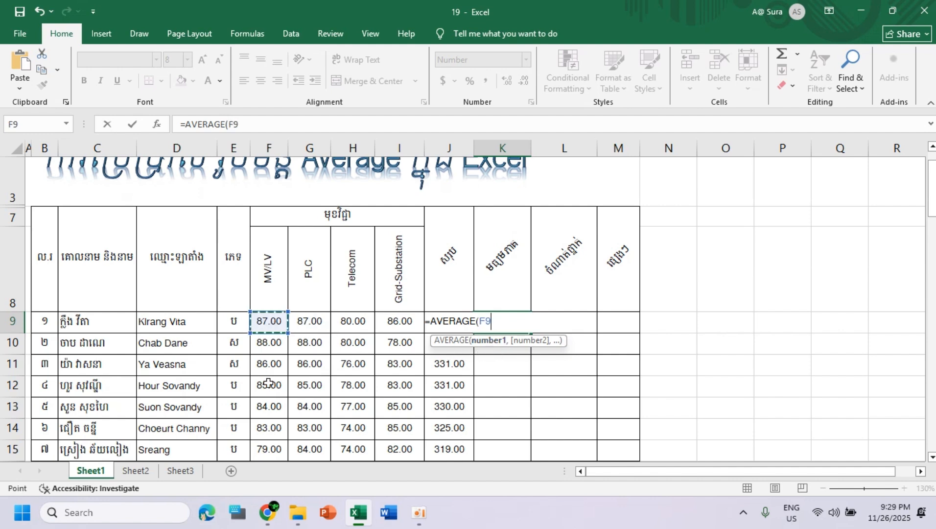
{"action": "type", "text": ","}
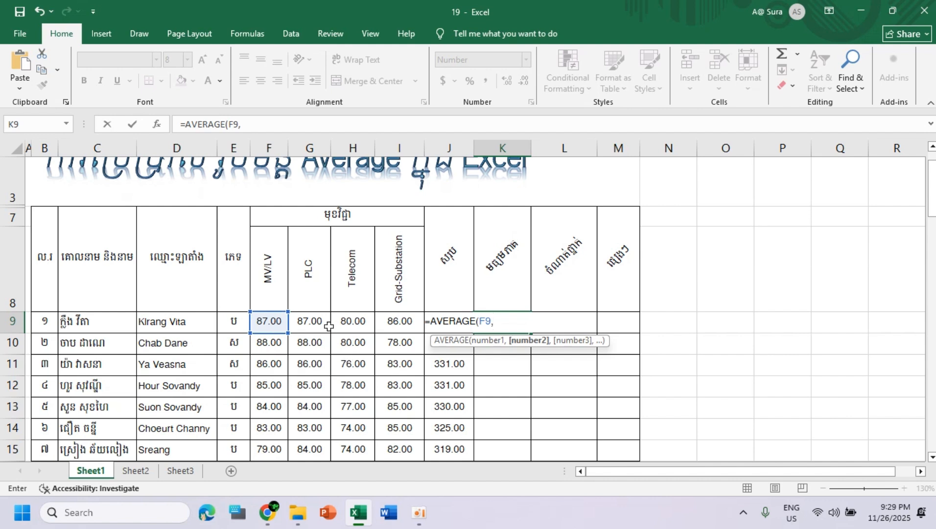
{"action": "left_click", "coordinate": [311, 319]}
{"action": "type", "text": ","}
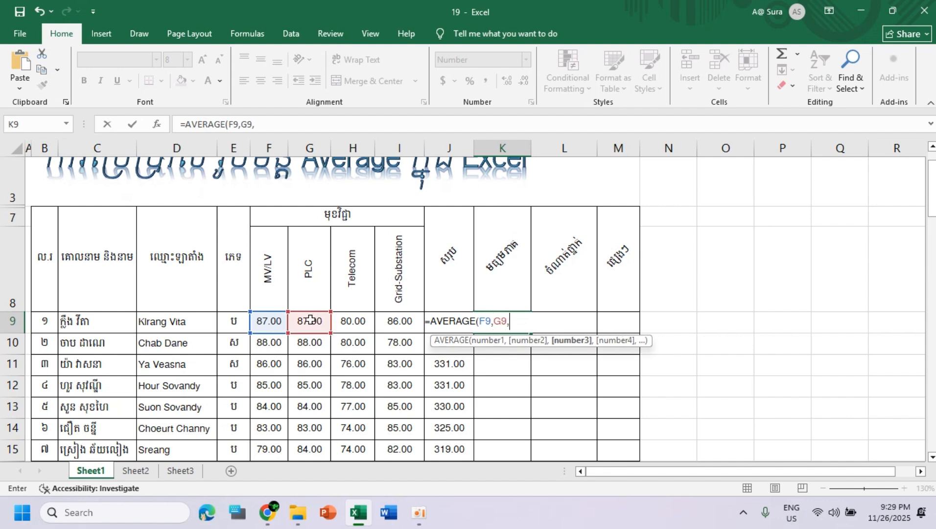
{"action": "left_click", "coordinate": [354, 324]}
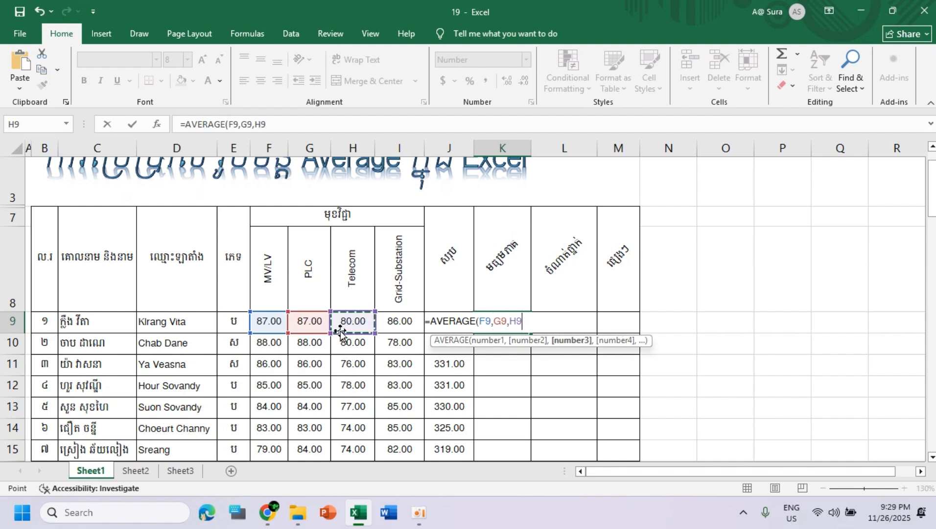
{"action": "type", "text": ","}
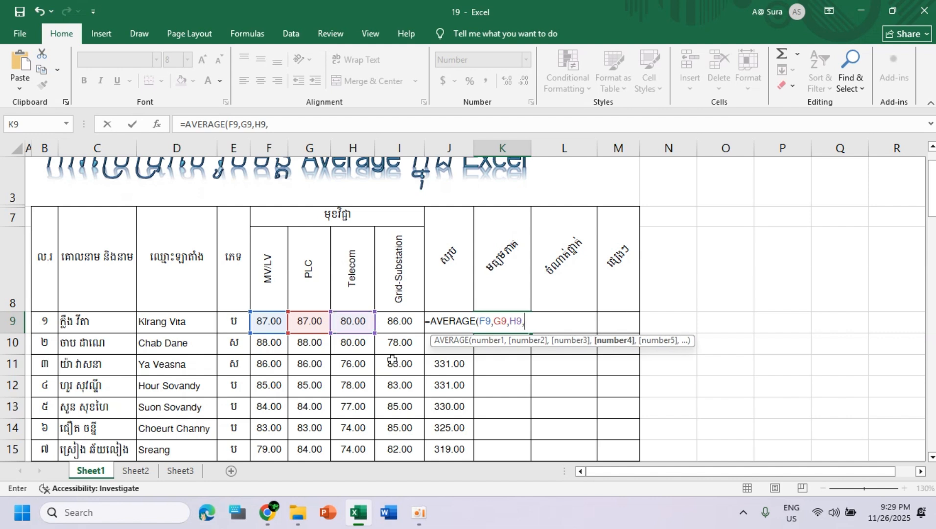
{"action": "left_click", "coordinate": [383, 327]}
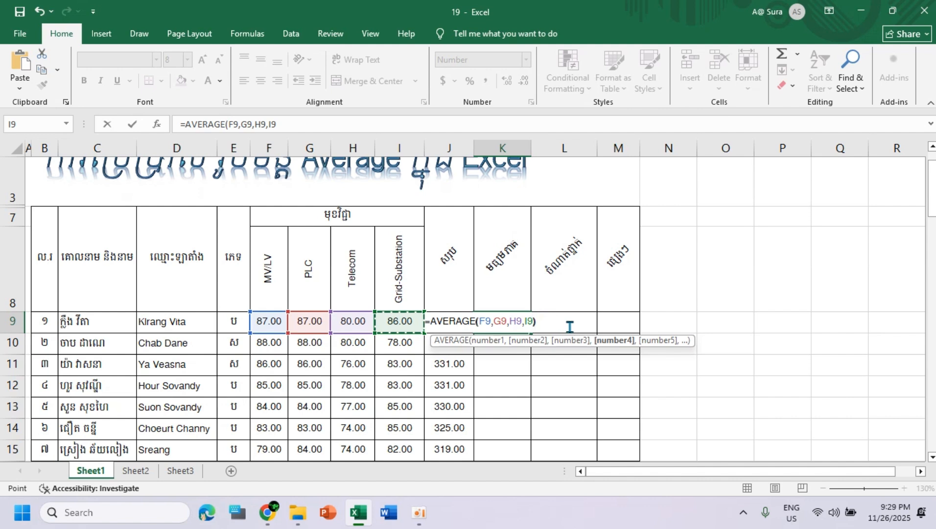
{"action": "type", "text": ")"}
{"action": "key", "text": "Return"}
{"action": "left_click", "coordinate": [509, 321]}
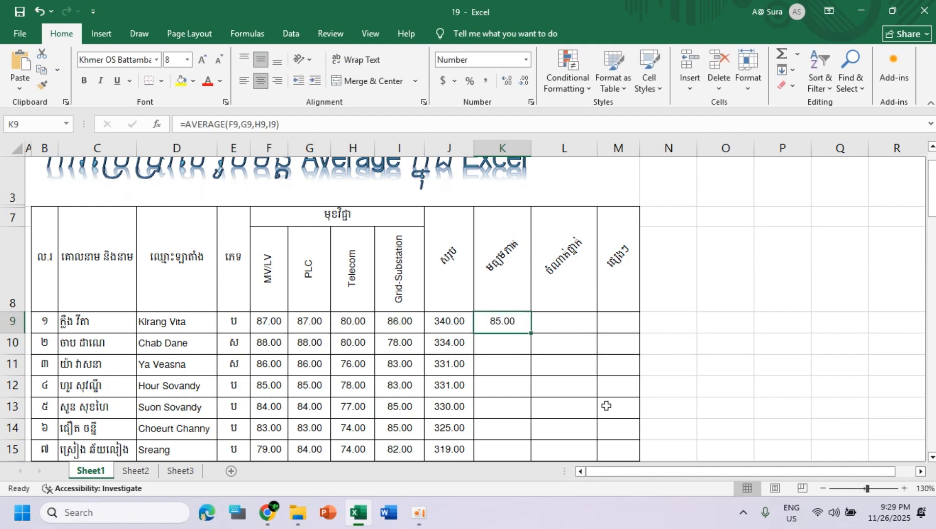
Step: In N9, outside the table, average the same four scores as one selected range with =AVERAGE(F9:I9)
{"action": "left_click", "coordinate": [677, 321]}
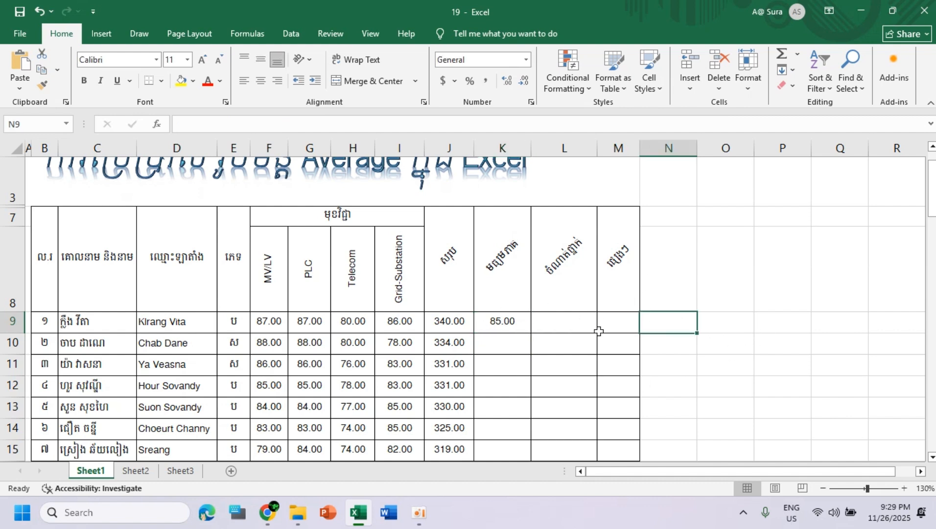
{"action": "type", "text": "="}
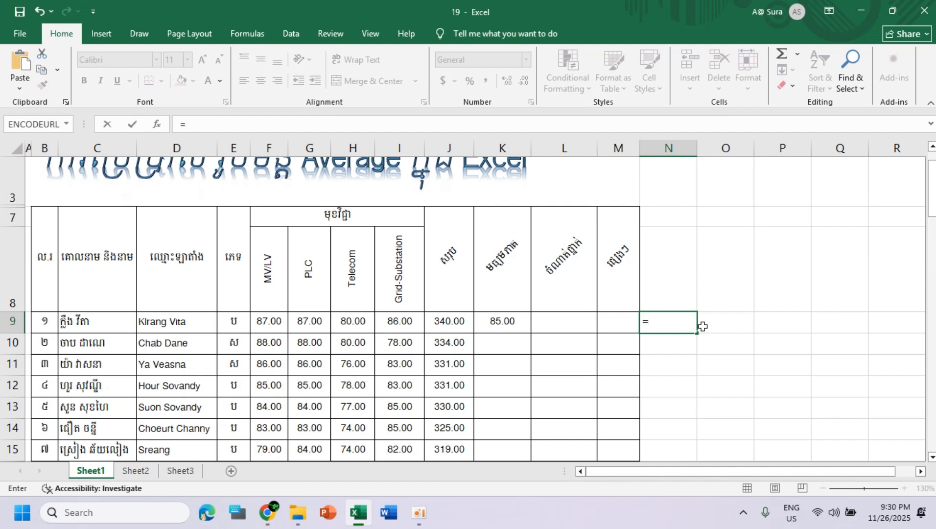
{"action": "type", "text": "Av"}
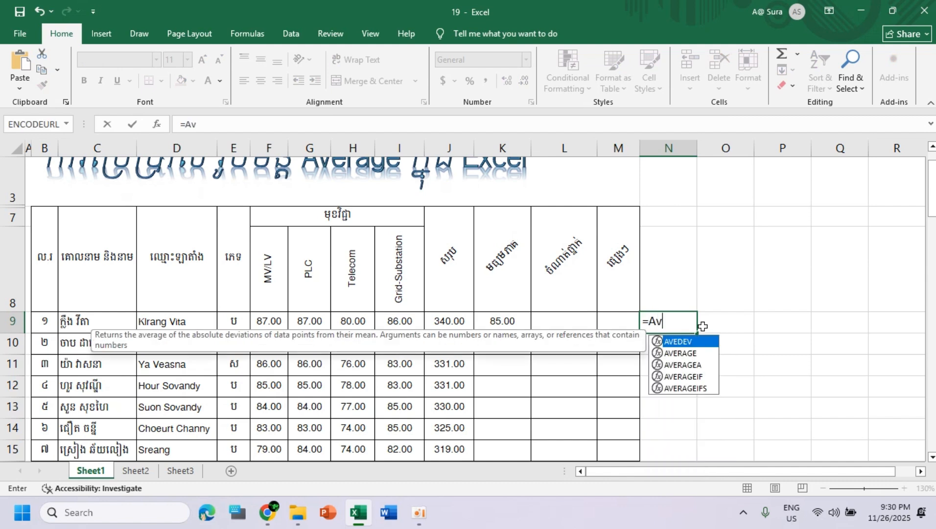
{"action": "double_click", "coordinate": [680, 354]}
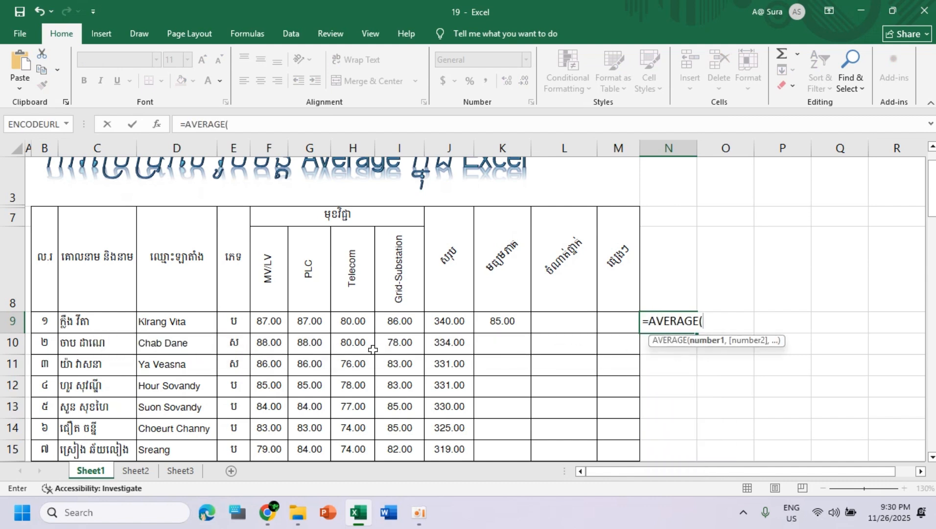
{"action": "left_click_drag", "start_coordinate": [271, 323], "coordinate": [395, 317]}
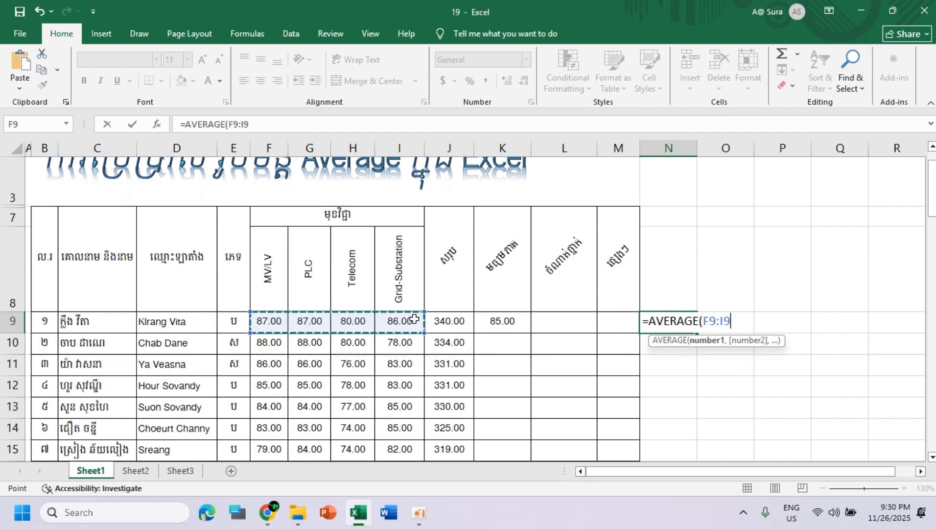
{"action": "key", "text": "Return"}
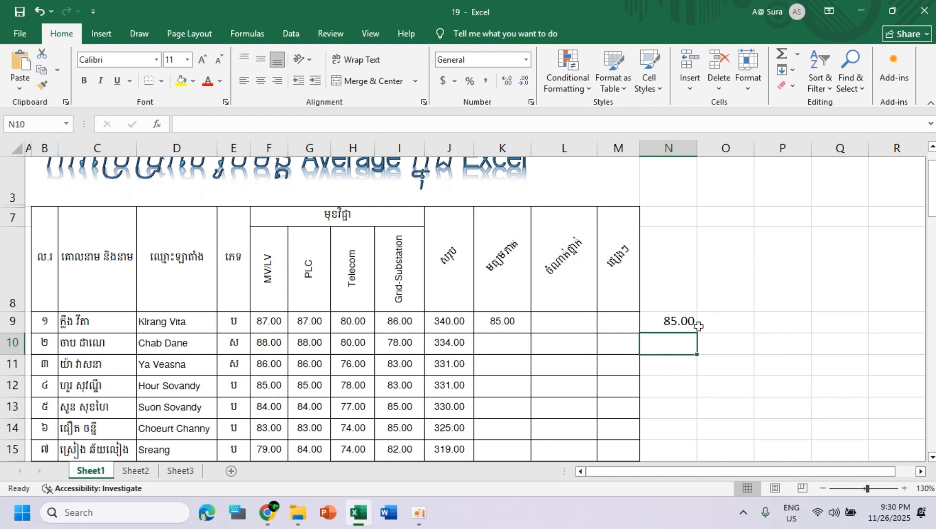
Step: Enter another average of the first student's scores in O9, writing the range out as =AVERAGE(f9:i9)
{"action": "left_click", "coordinate": [727, 317]}
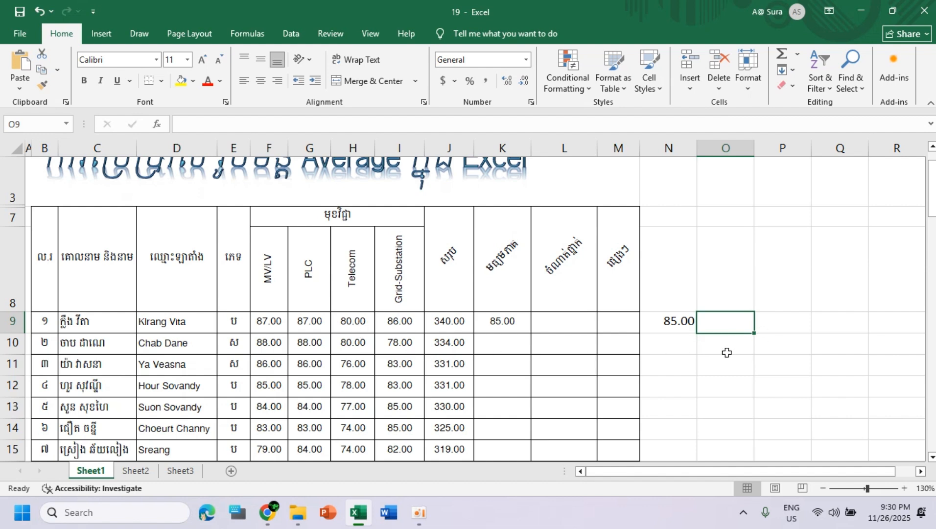
{"action": "type", "text": "=a"}
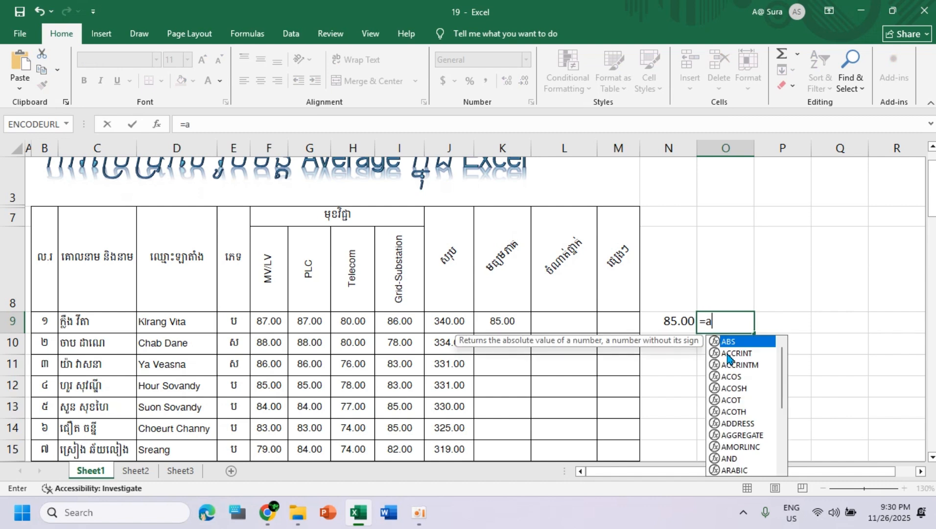
{"action": "type", "text": "v"}
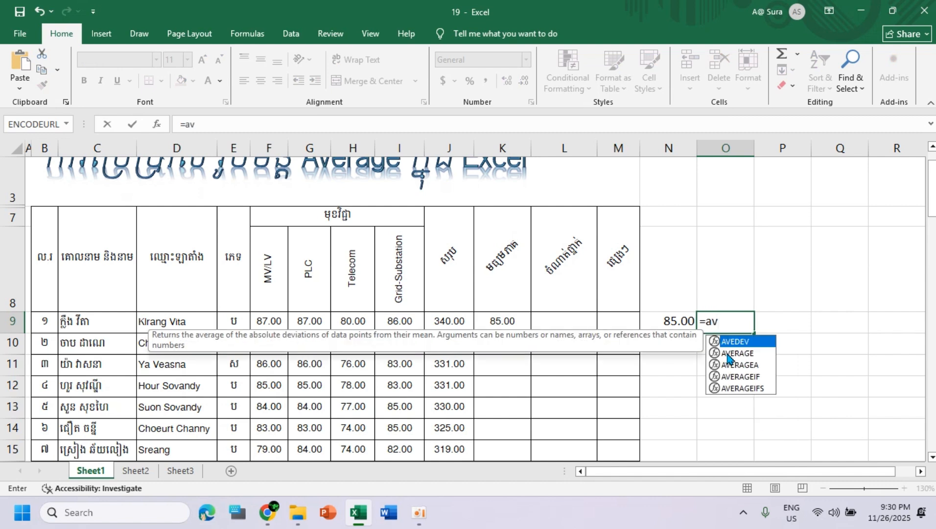
{"action": "type", "text": "e"}
{"action": "double_click", "coordinate": [729, 353]}
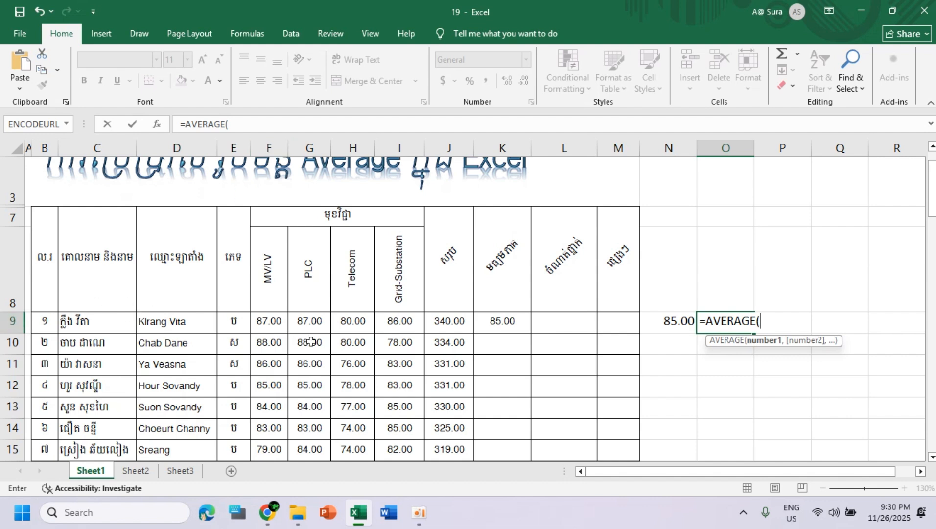
{"action": "type", "text": "f"}
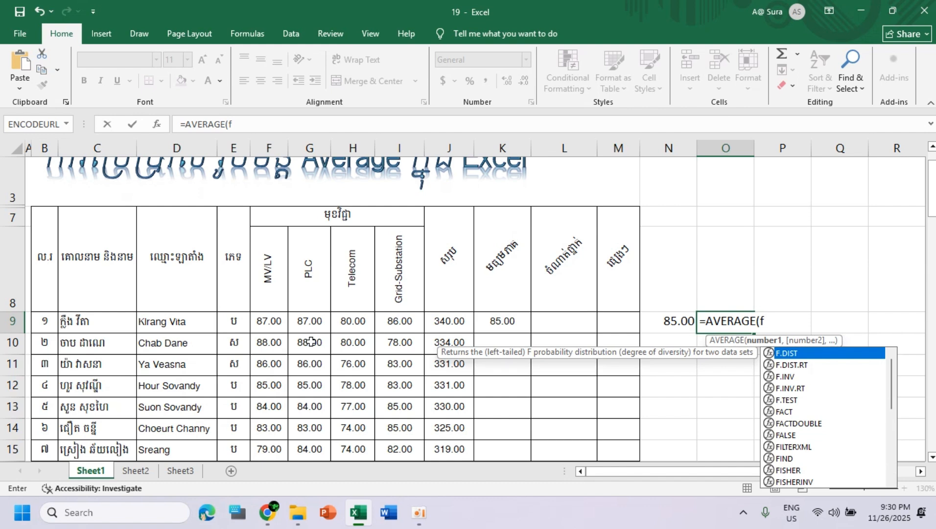
{"action": "type", "text": "9:"}
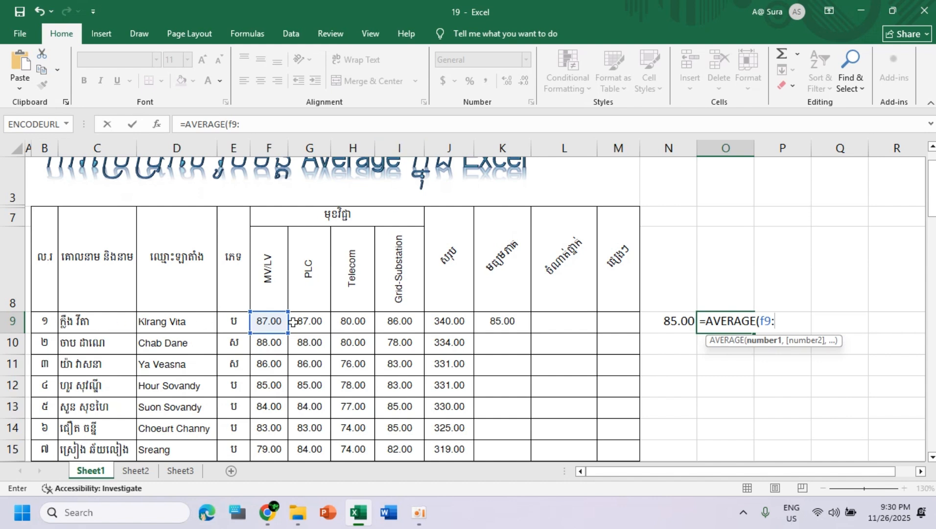
{"action": "type", "text": "i9"}
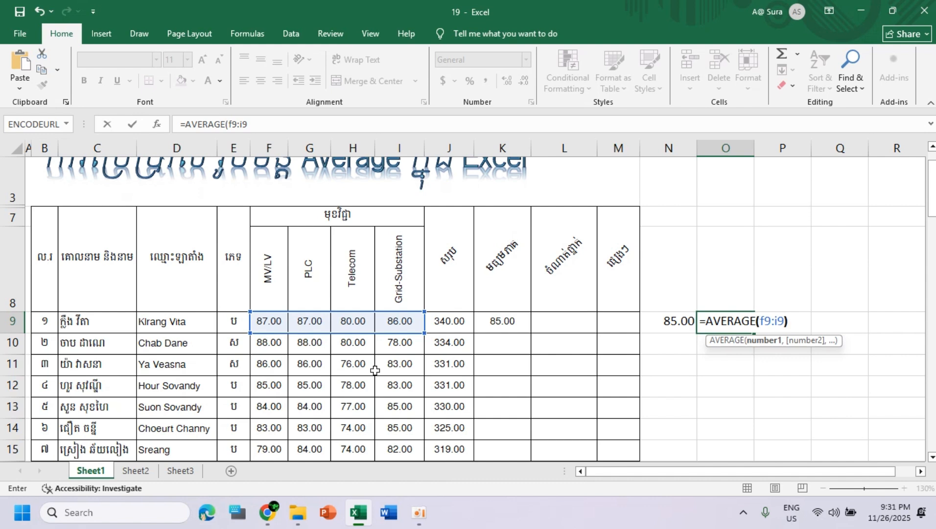
{"action": "key", "text": "Return"}
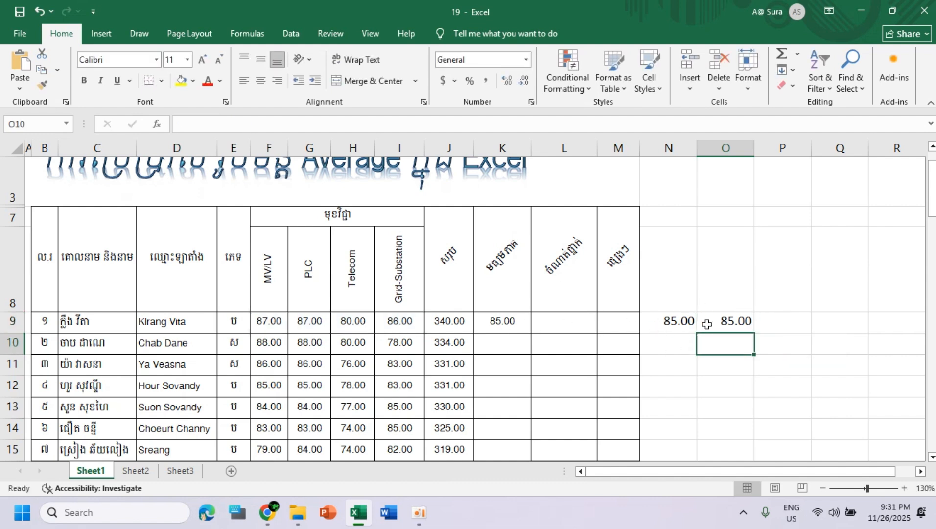
Step: Fill the average formula from K9 down the column to K70 for all students
{"action": "left_click", "coordinate": [510, 324]}
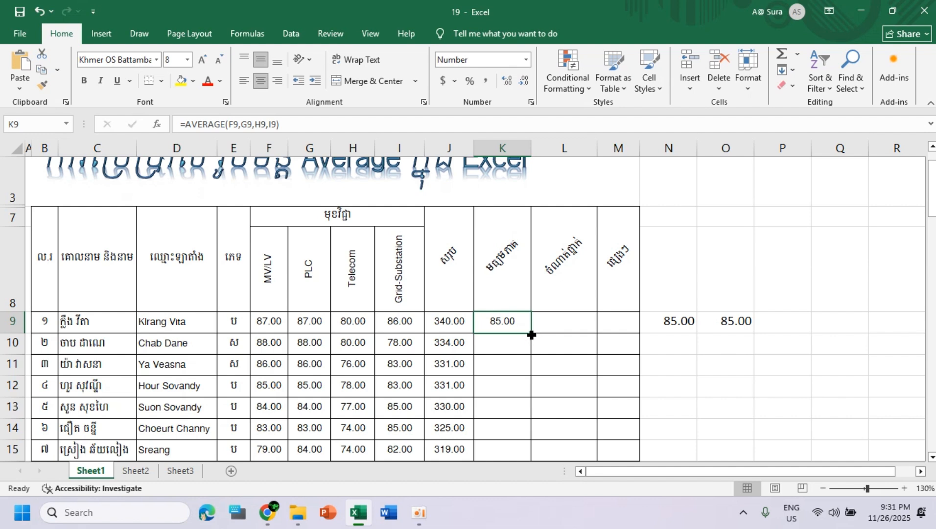
{"action": "left_click_drag", "start_coordinate": [532, 335], "coordinate": [523, 433]}
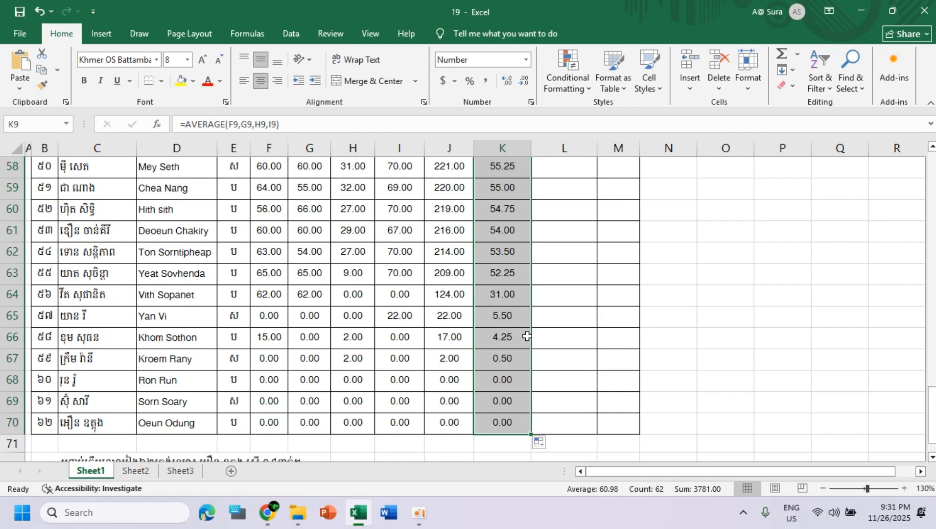
{"action": "scroll", "coordinate": [555, 351], "scroll_direction": "up", "scroll_amount": 17}
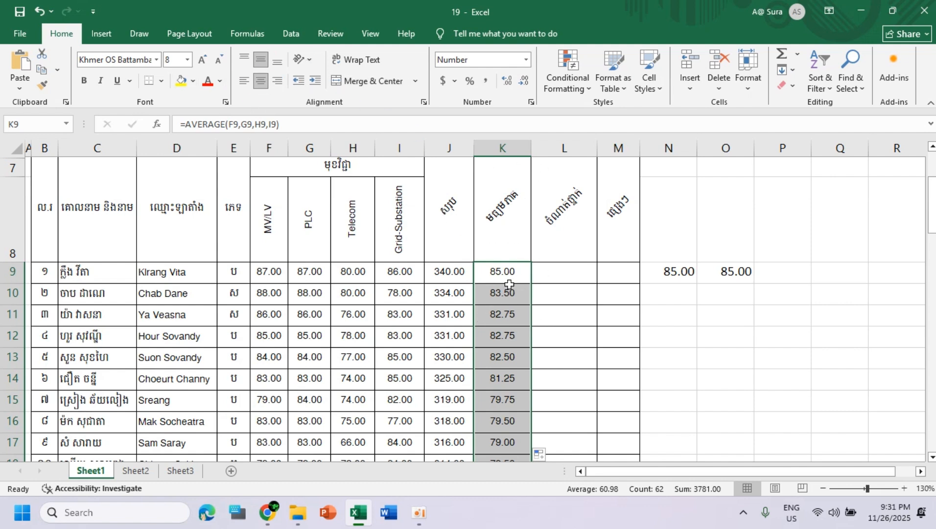
{"action": "scroll", "coordinate": [555, 297], "scroll_direction": "up", "scroll_amount": 2}
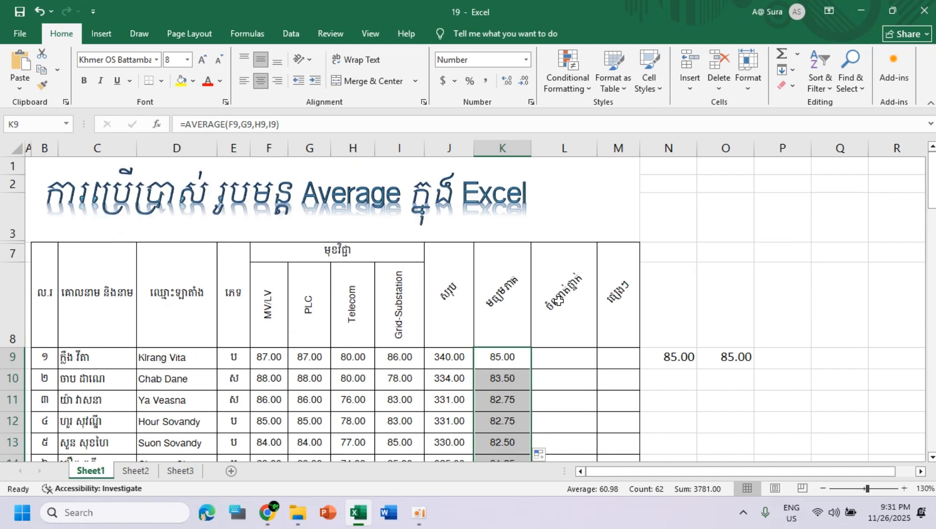